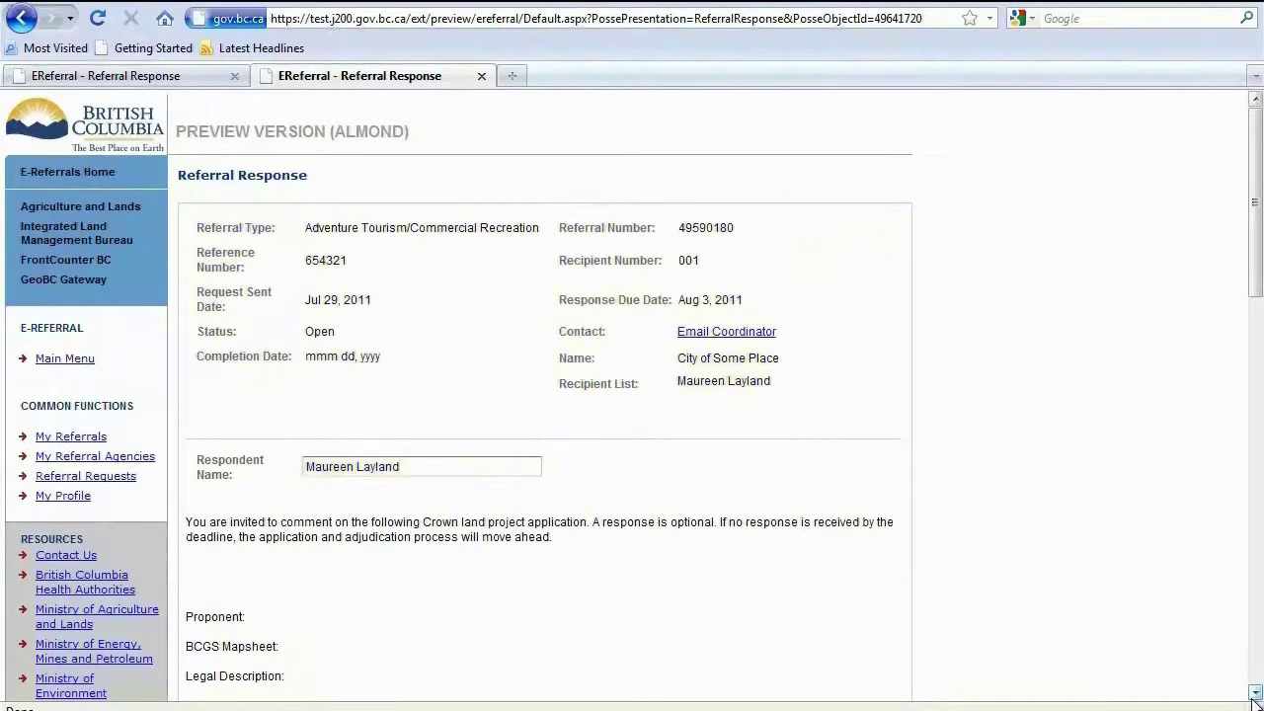
# Step: Scroll the referral 49590180 response form down to the licence description and attached site map
pyautogui.click(1256, 692)
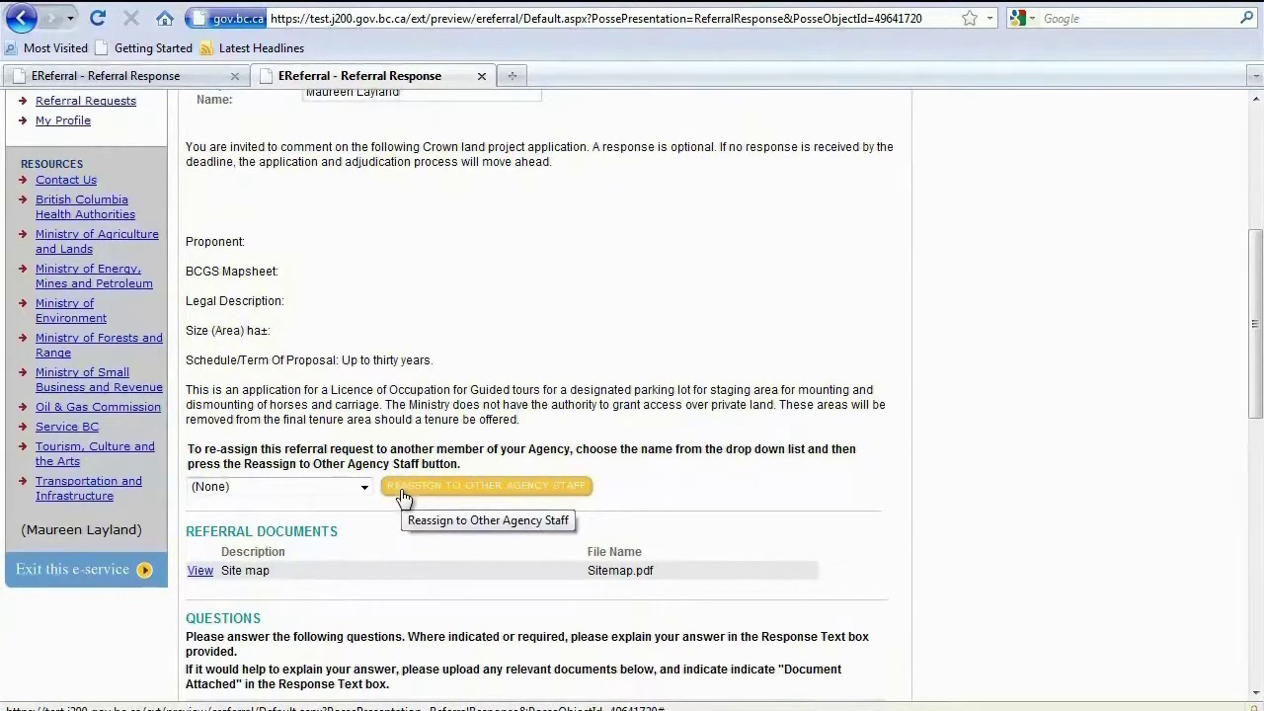
pyautogui.scroll(-2, 415, 561)
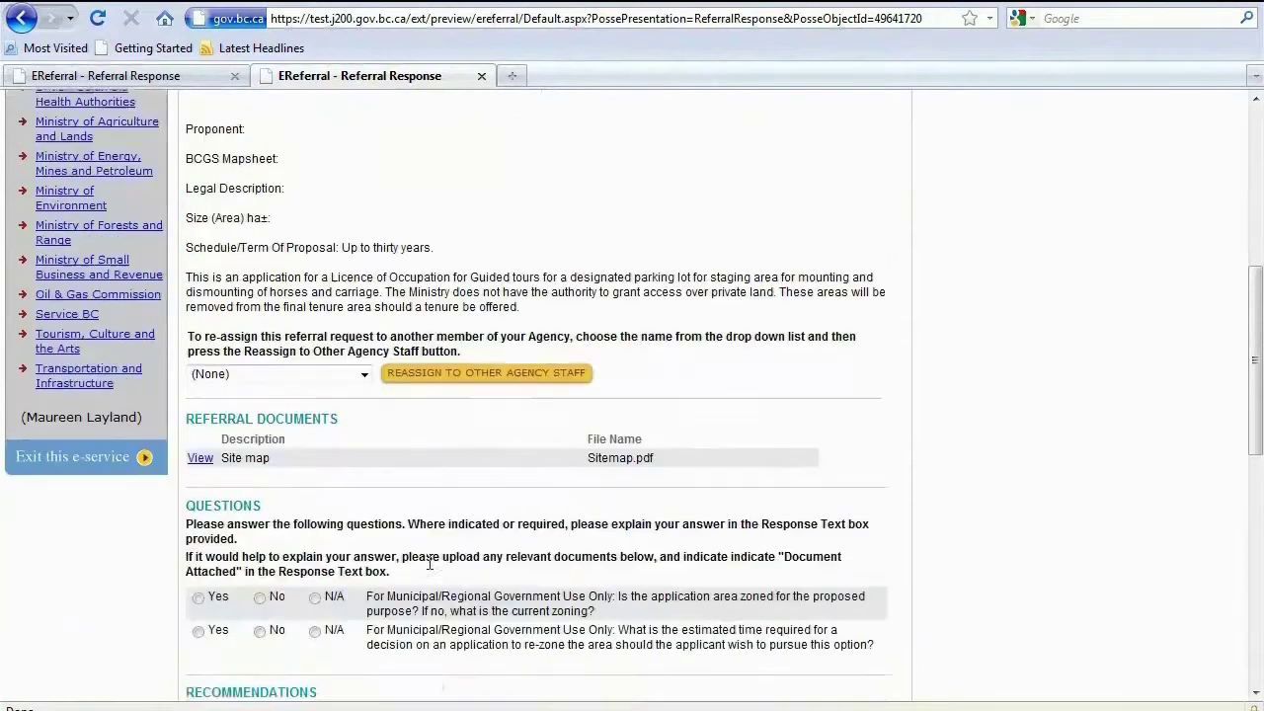
pyautogui.scroll(-2, 430, 569)
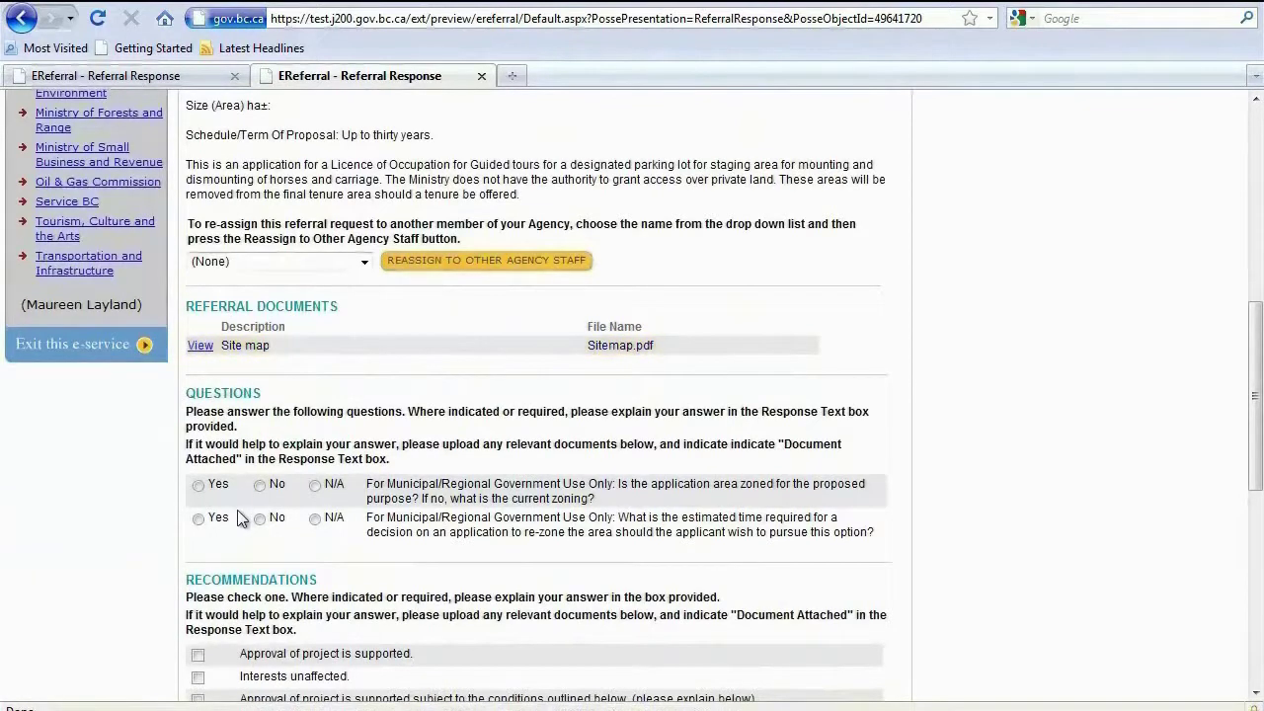
pyautogui.scroll(-2, 237, 509)
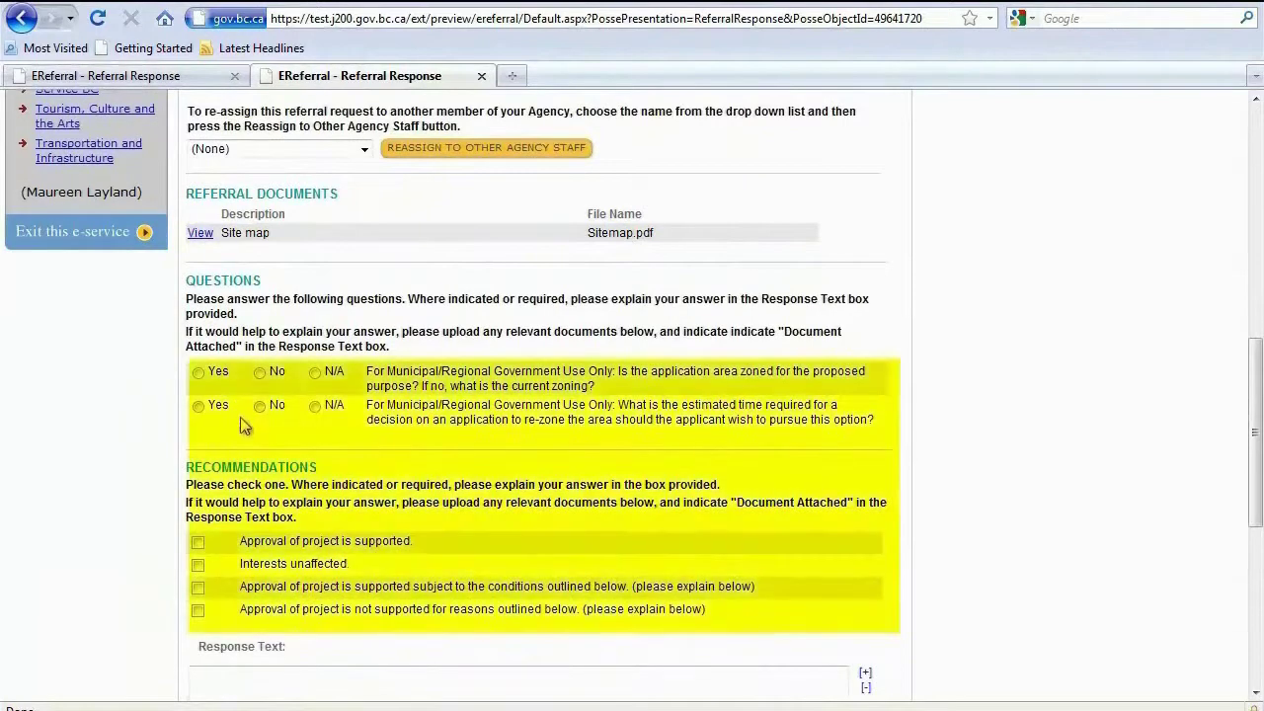
pyautogui.scroll(-2, 240, 628)
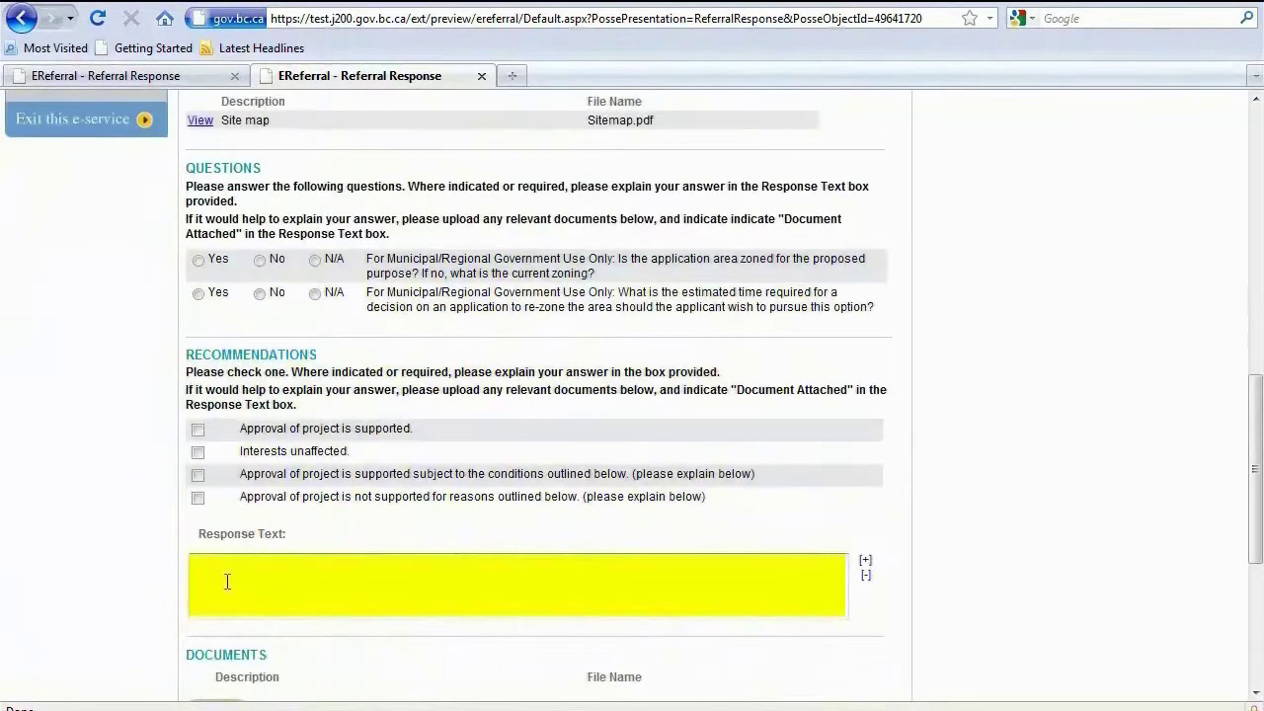
pyautogui.scroll(-2, 226, 582)
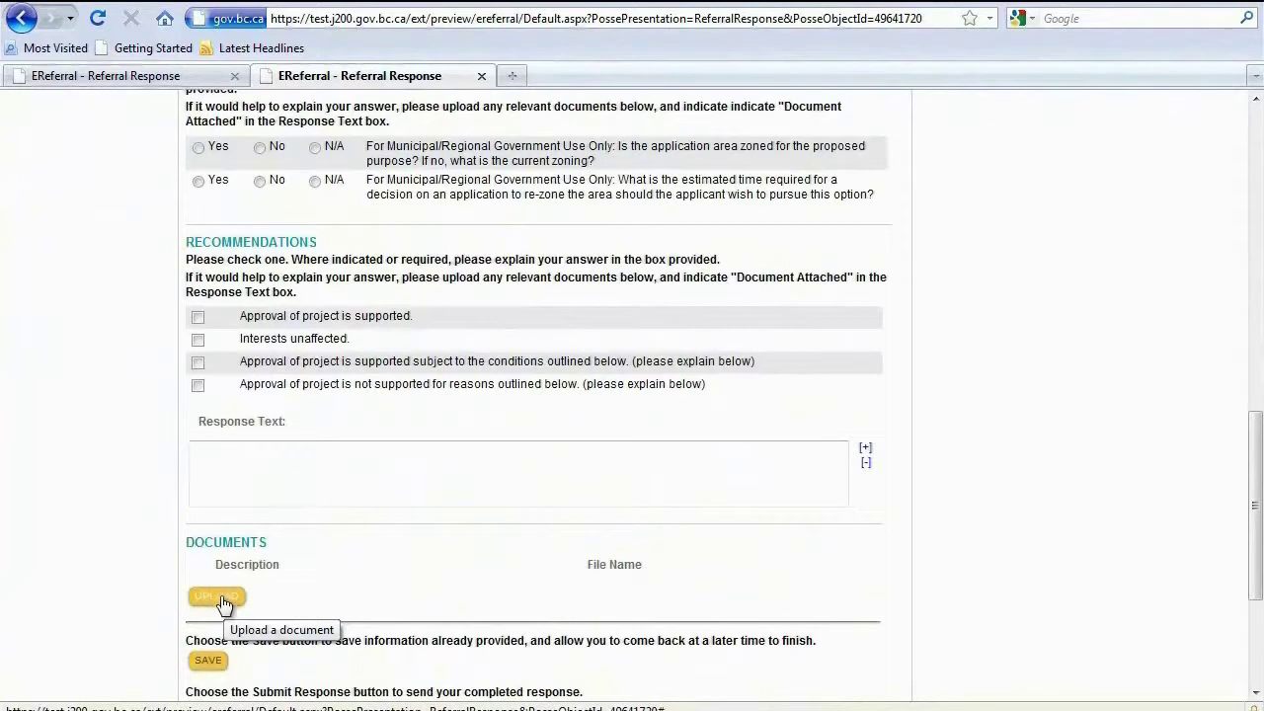
# Step: Save the referral 49590180 response from the bottom of the form, leaving it Open
pyautogui.scroll(-2, 223, 604)
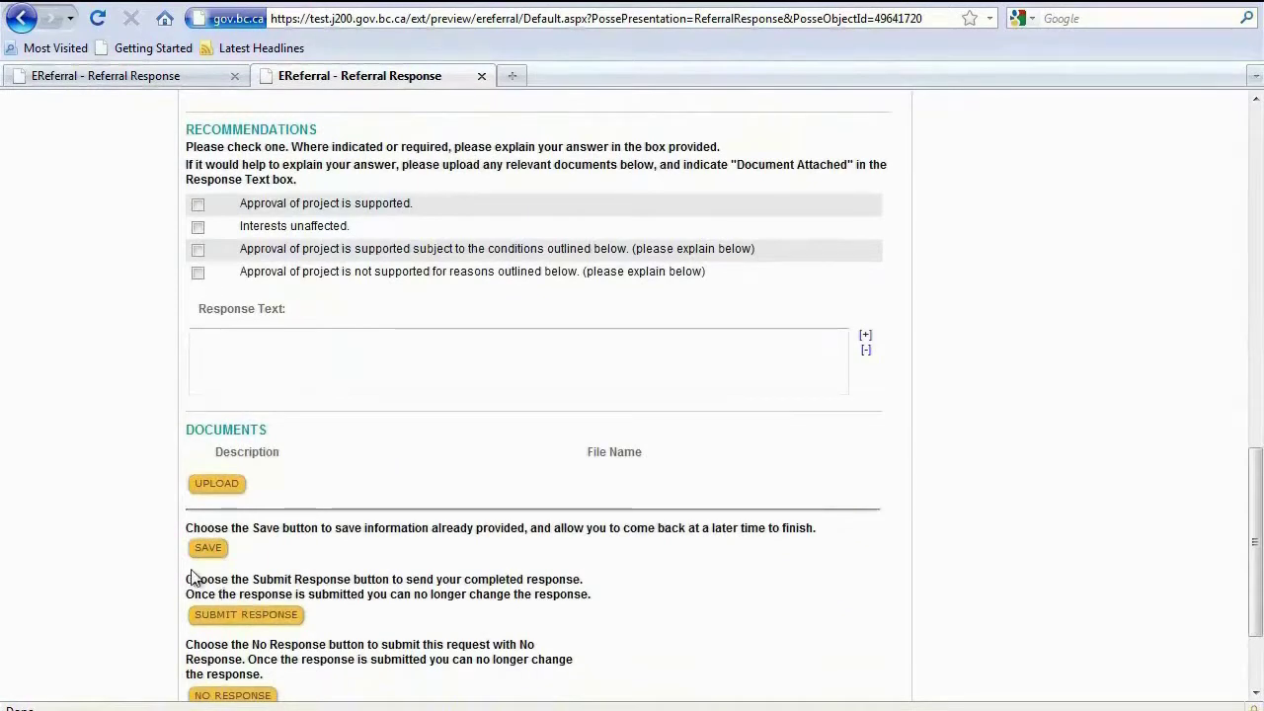
pyautogui.click(209, 553)
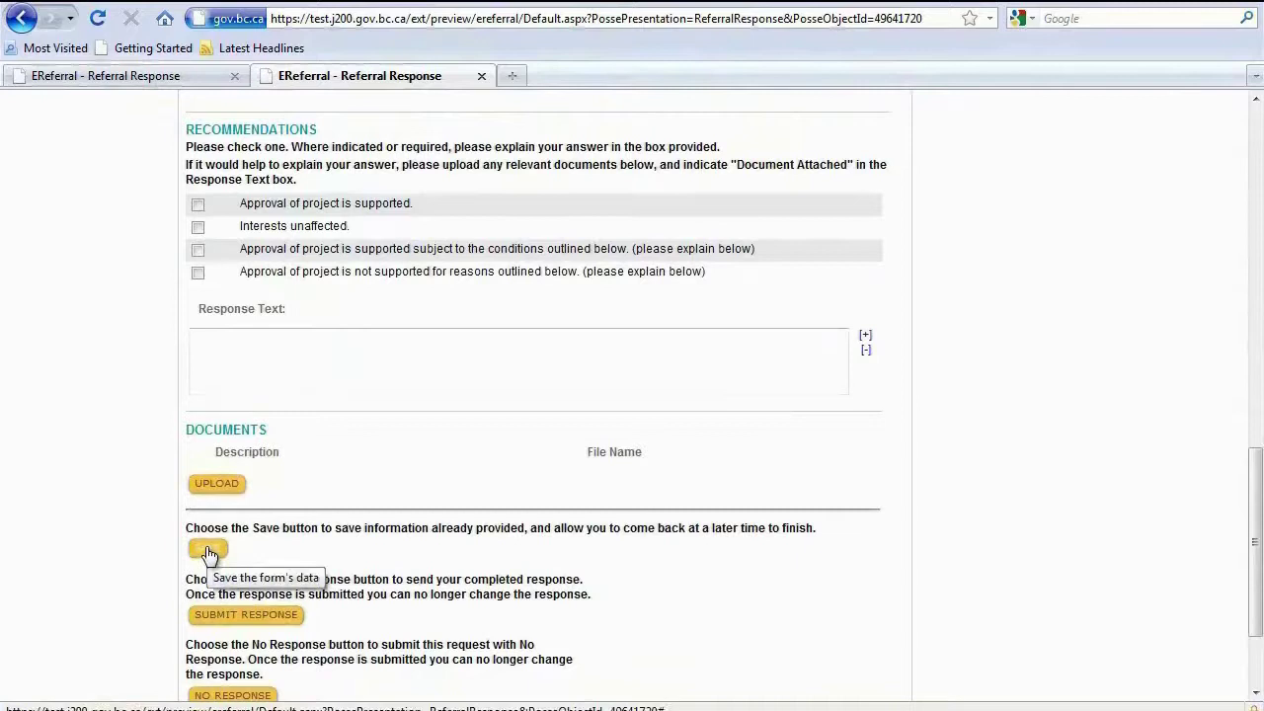
pyautogui.scroll(-2, 208, 549)
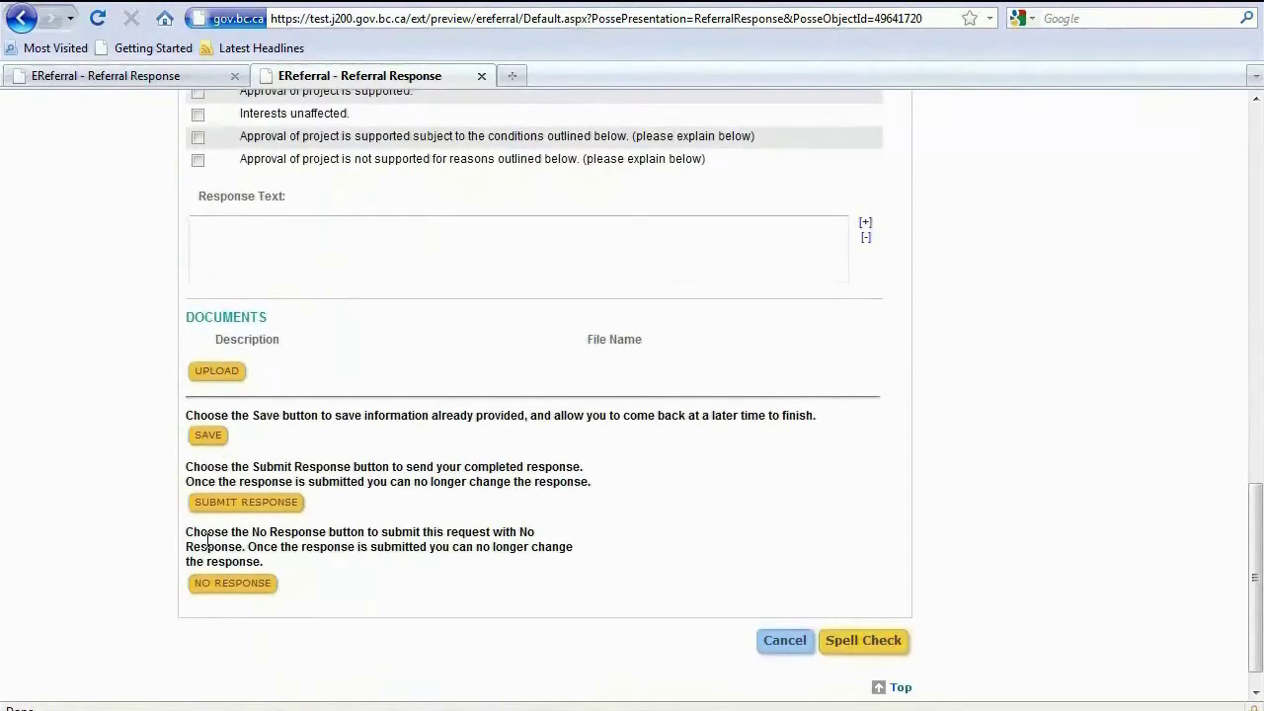
pyautogui.scroll(-1, 207, 542)
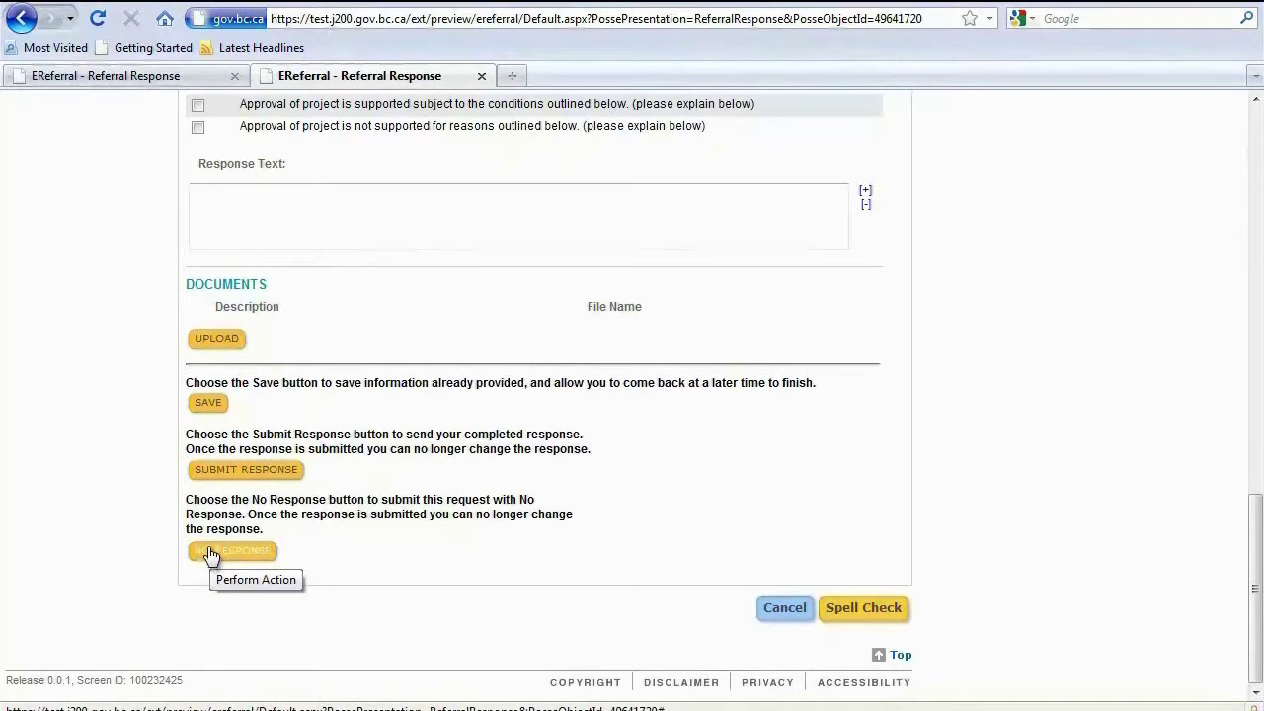
pyautogui.click(208, 403)
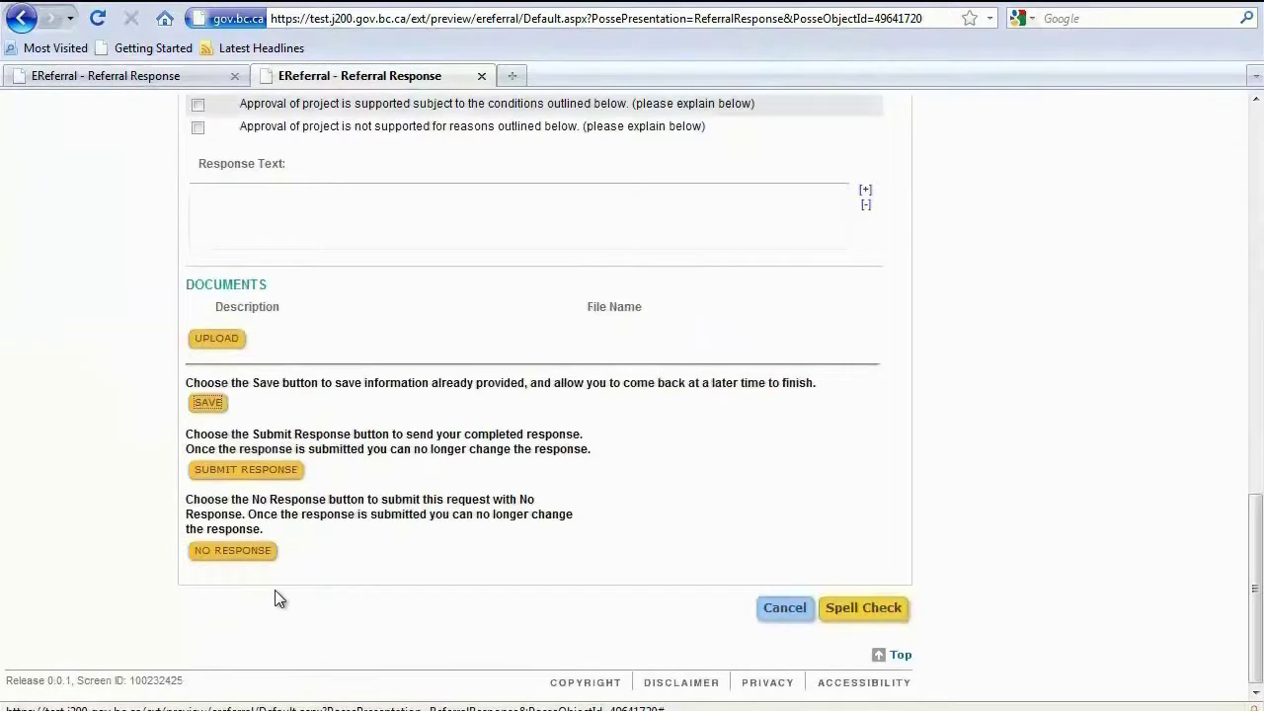
pyautogui.scroll(15, 273, 593)
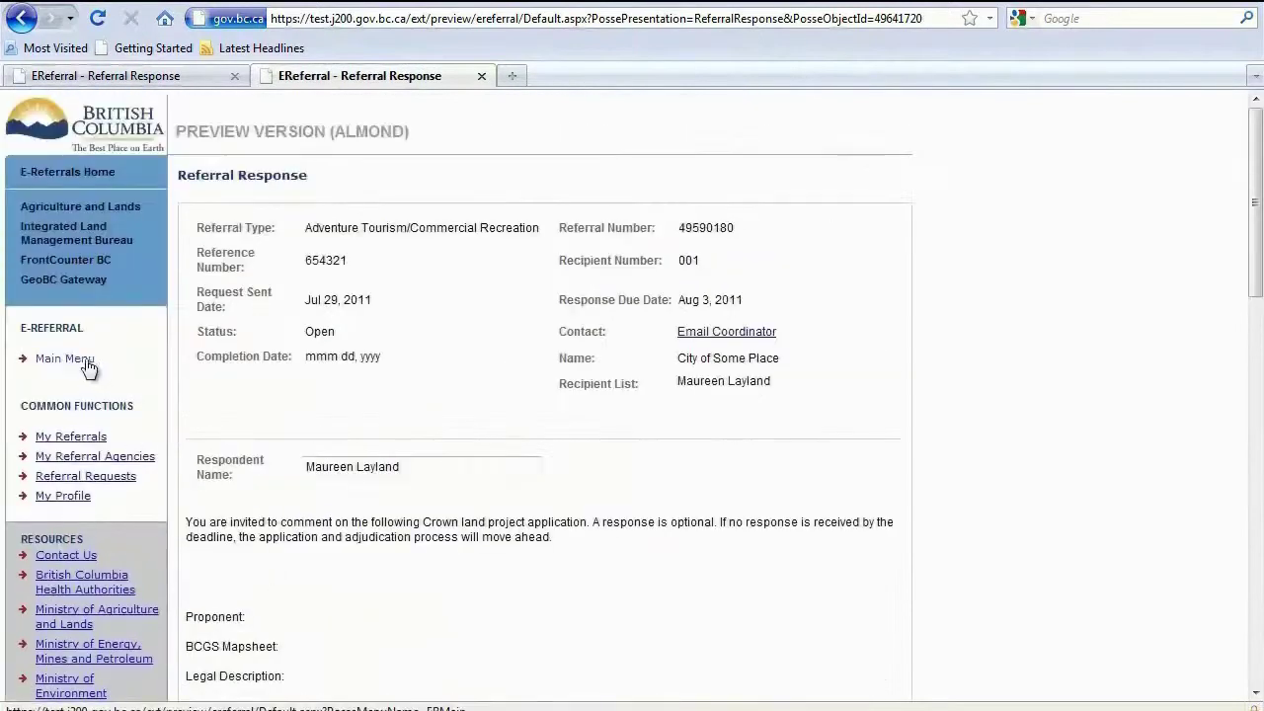
# Step: Search My Referrals with reference number '%' to list the three open referrals
pyautogui.click(76, 361)
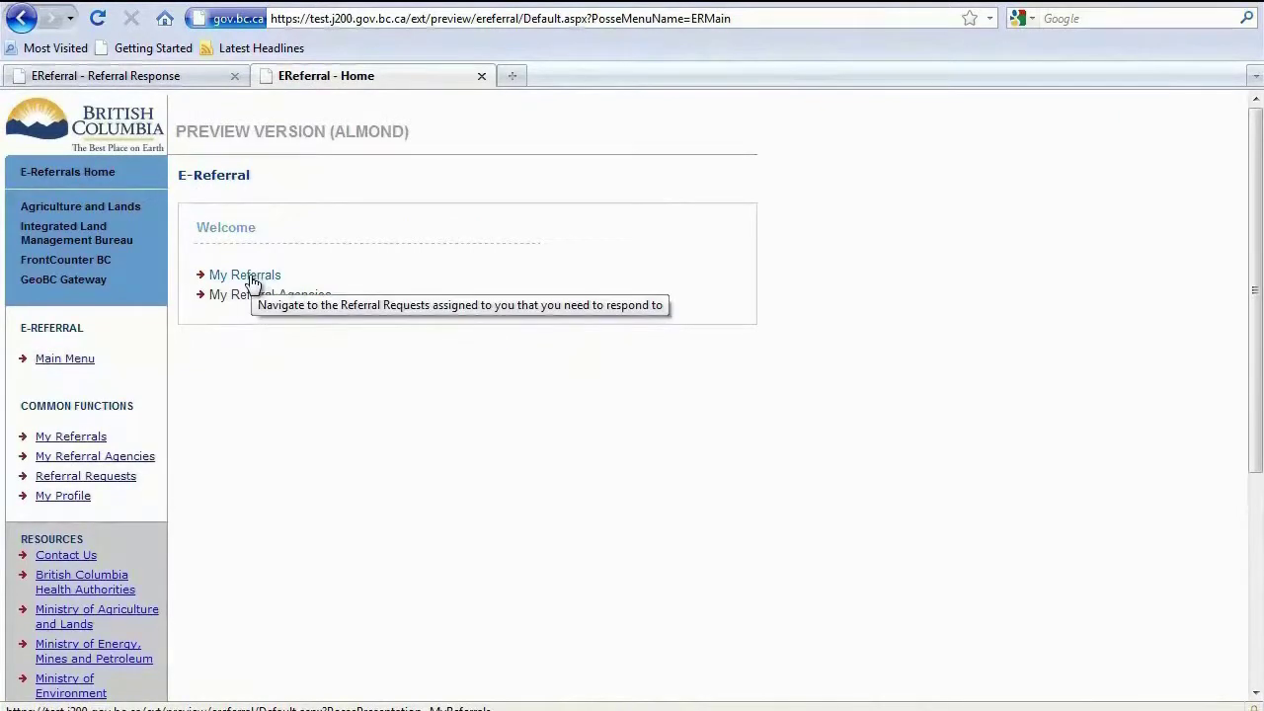
pyautogui.click(252, 283)
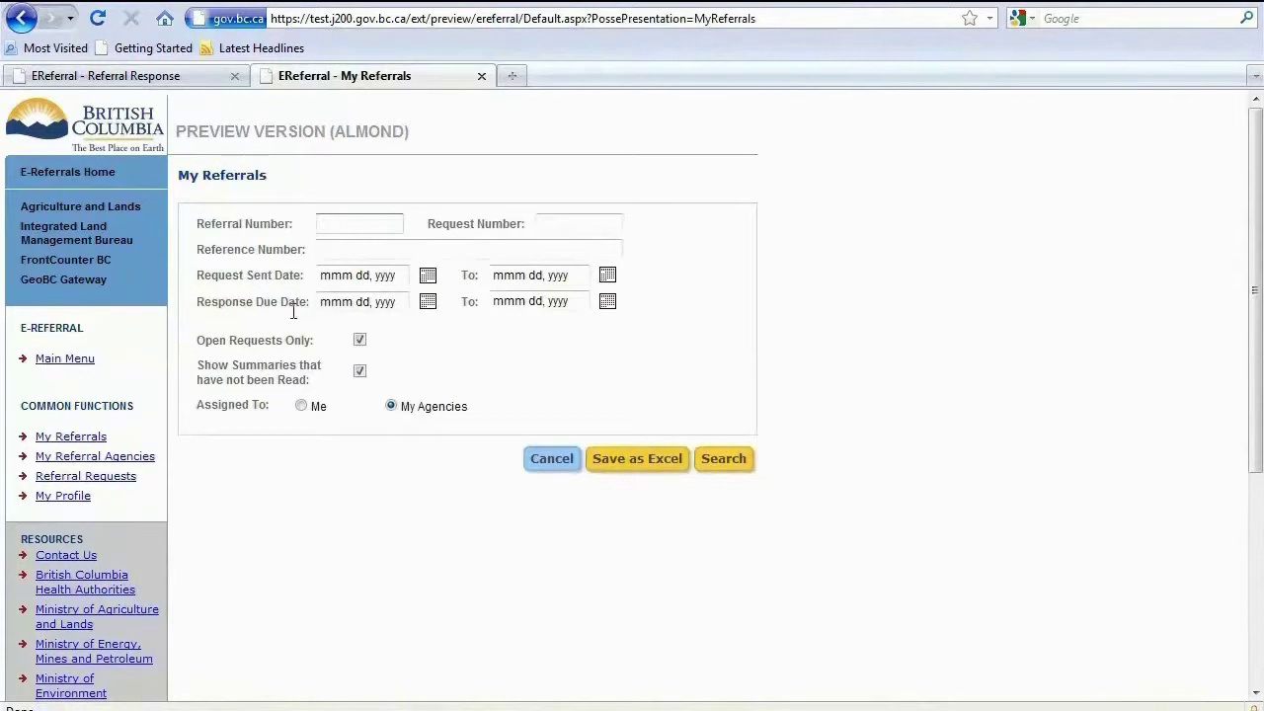
pyautogui.click(328, 249)
pyautogui.write('%')
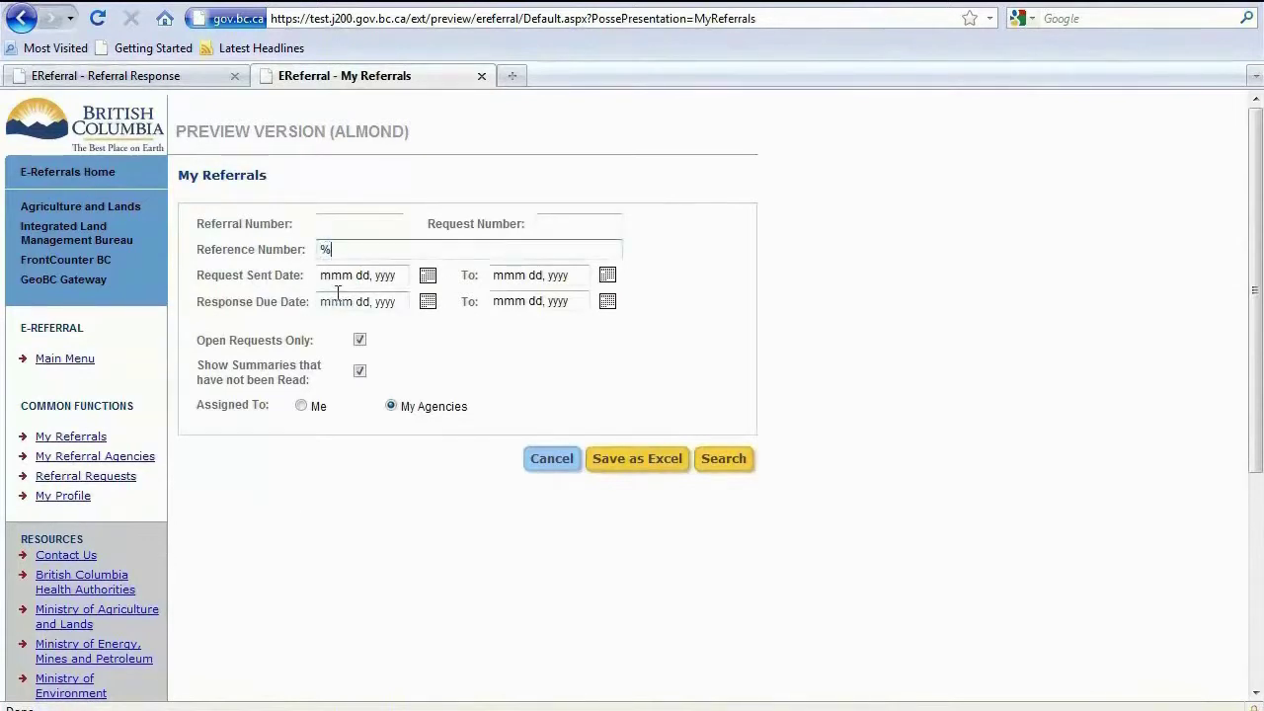
pyautogui.click(721, 468)
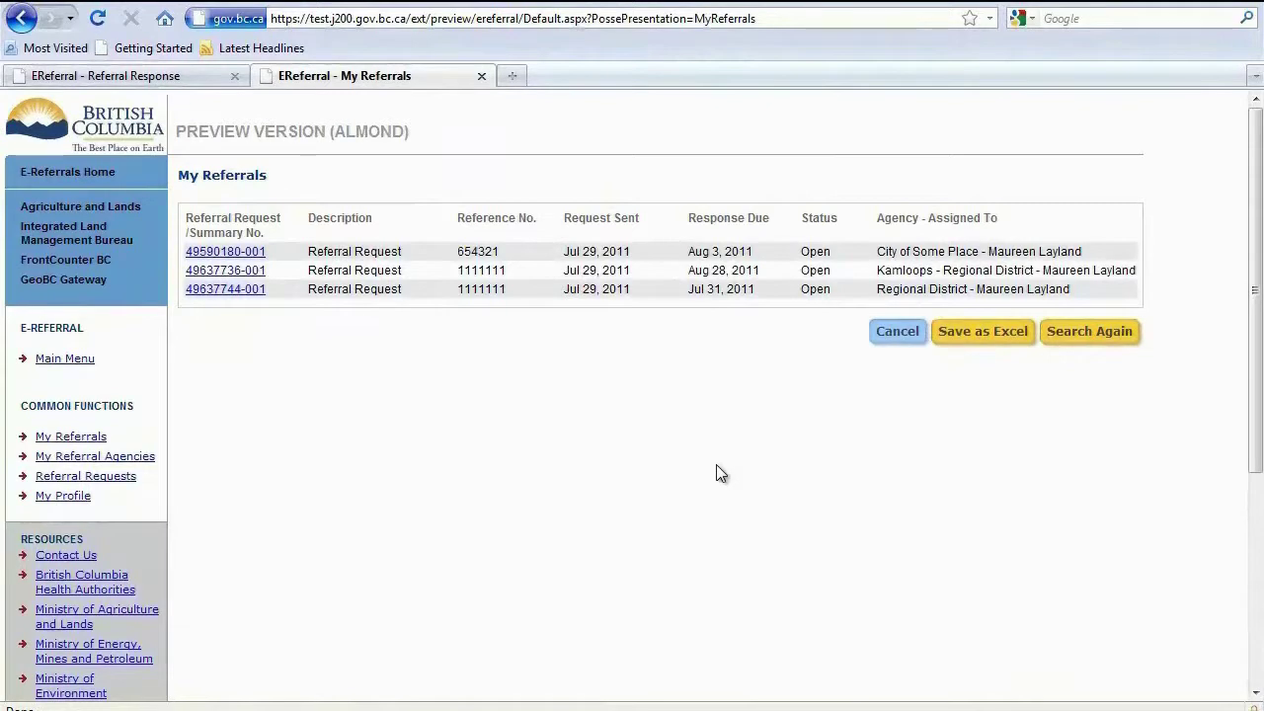
pyautogui.click(209, 259)
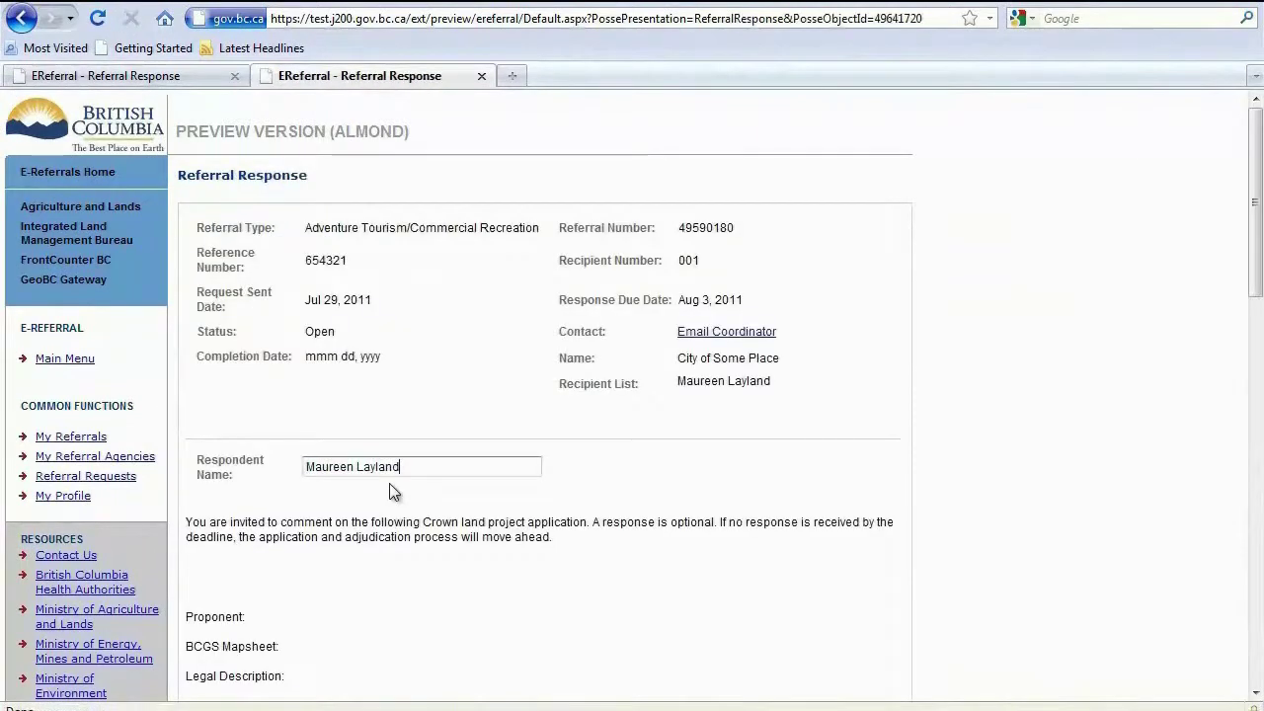
pyautogui.scroll(-4, 389, 484)
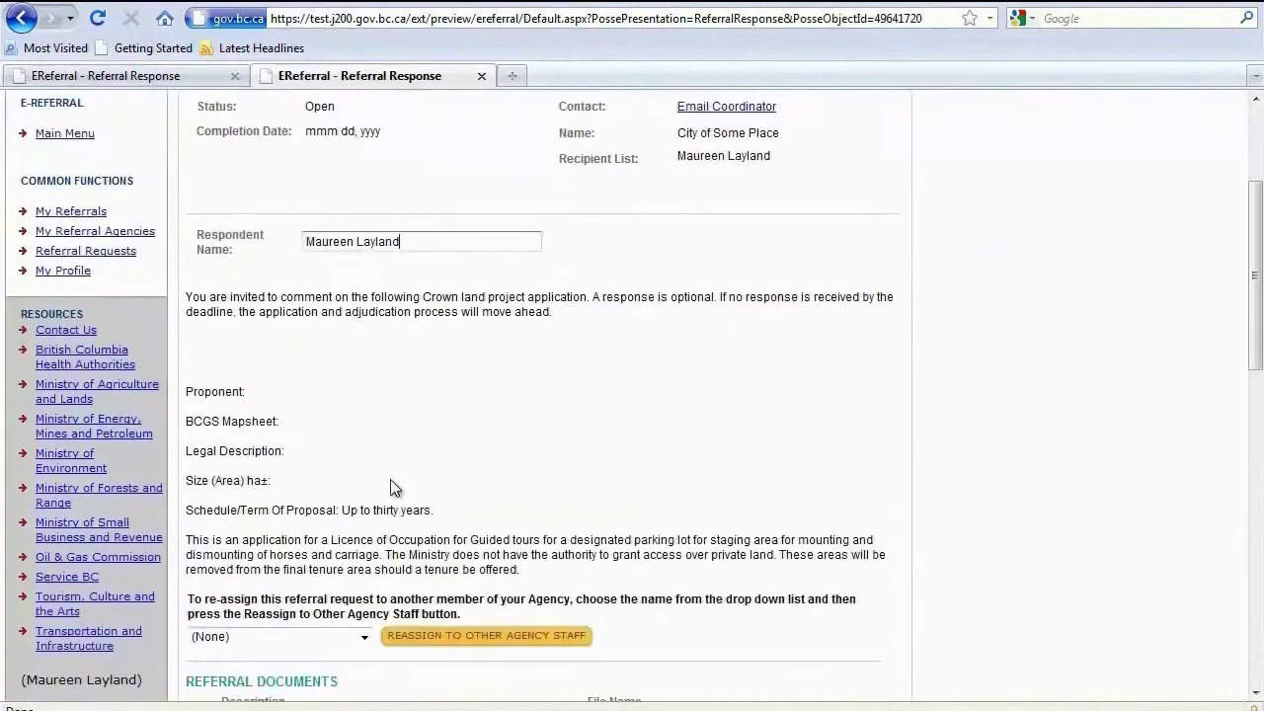
pyautogui.scroll(-6, 388, 482)
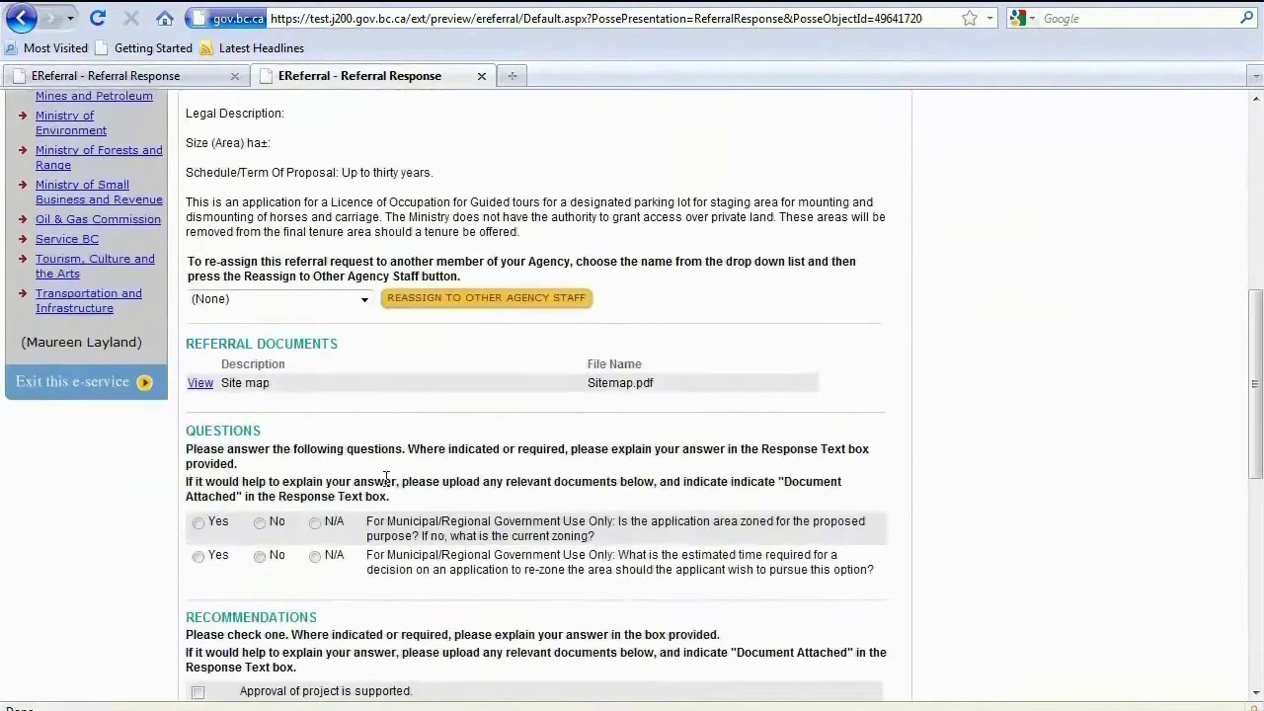
pyautogui.scroll(-4, 386, 478)
pyautogui.scroll(-7, 389, 482)
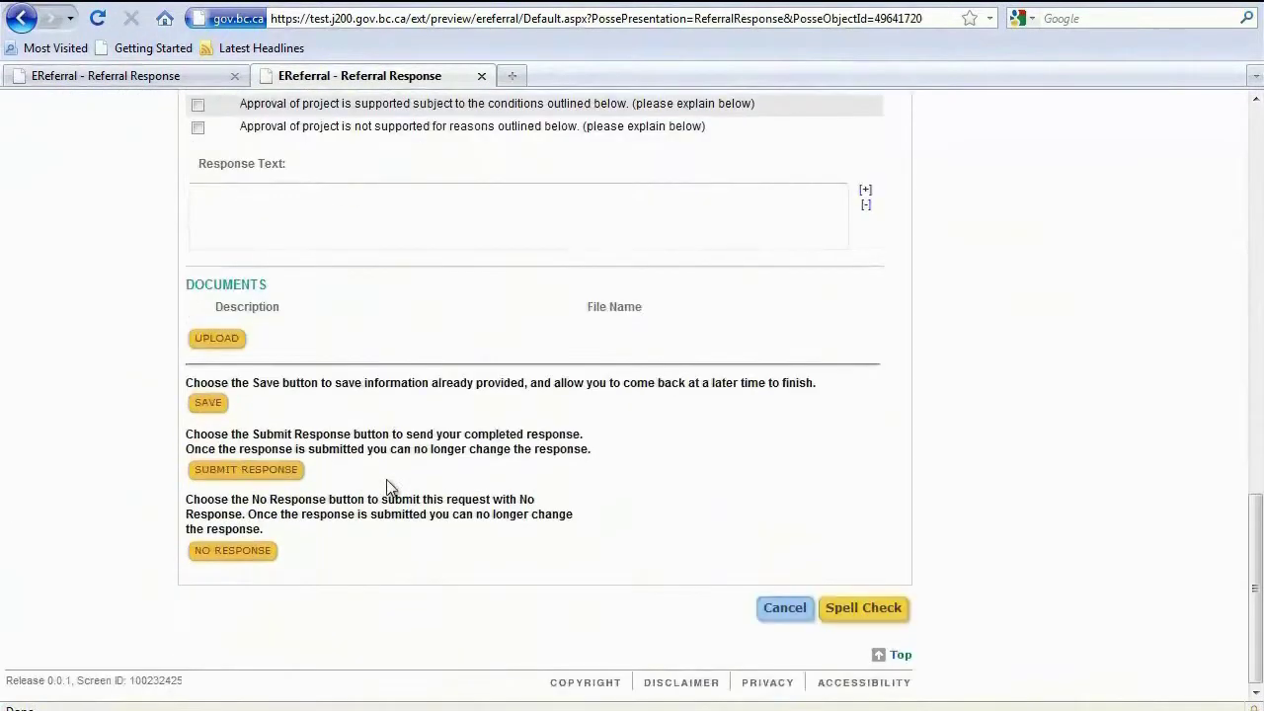
pyautogui.click(268, 472)
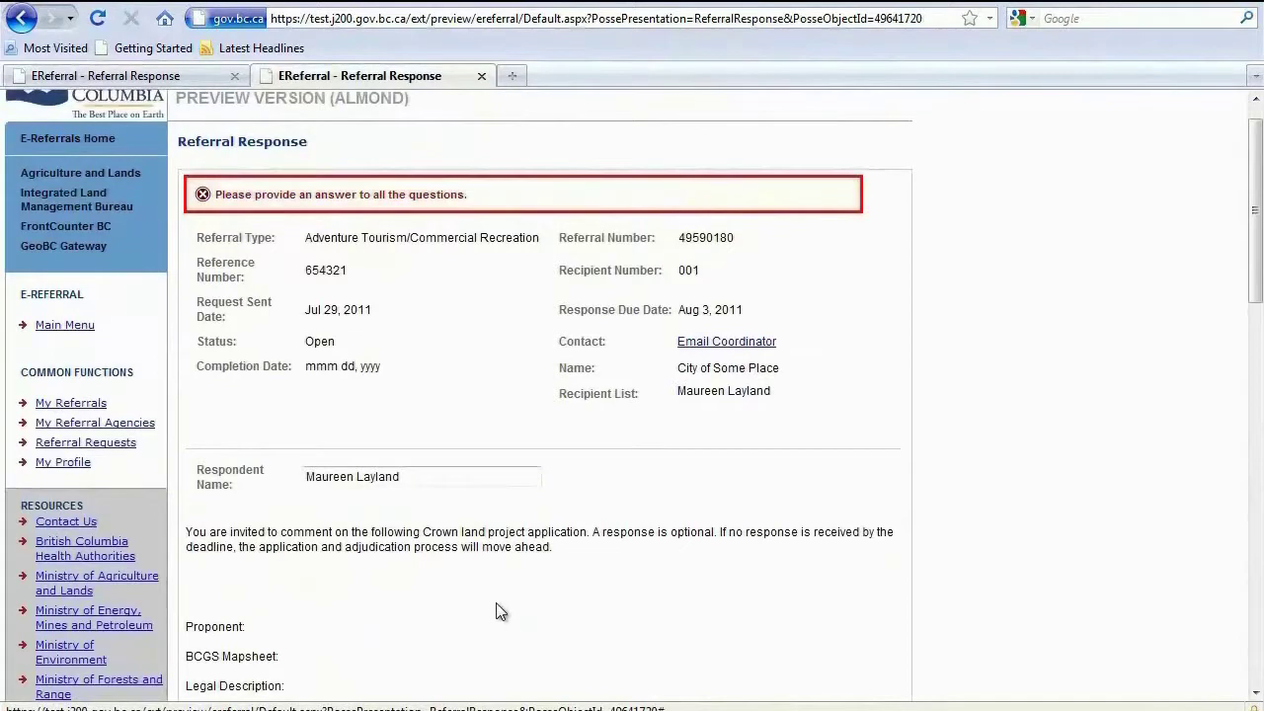
# Step: Answer both the zoning and re-zoning time questions with N/A
pyautogui.scroll(-1, 497, 606)
pyautogui.scroll(-3, 498, 607)
pyautogui.scroll(-2, 498, 606)
pyautogui.scroll(-3, 497, 610)
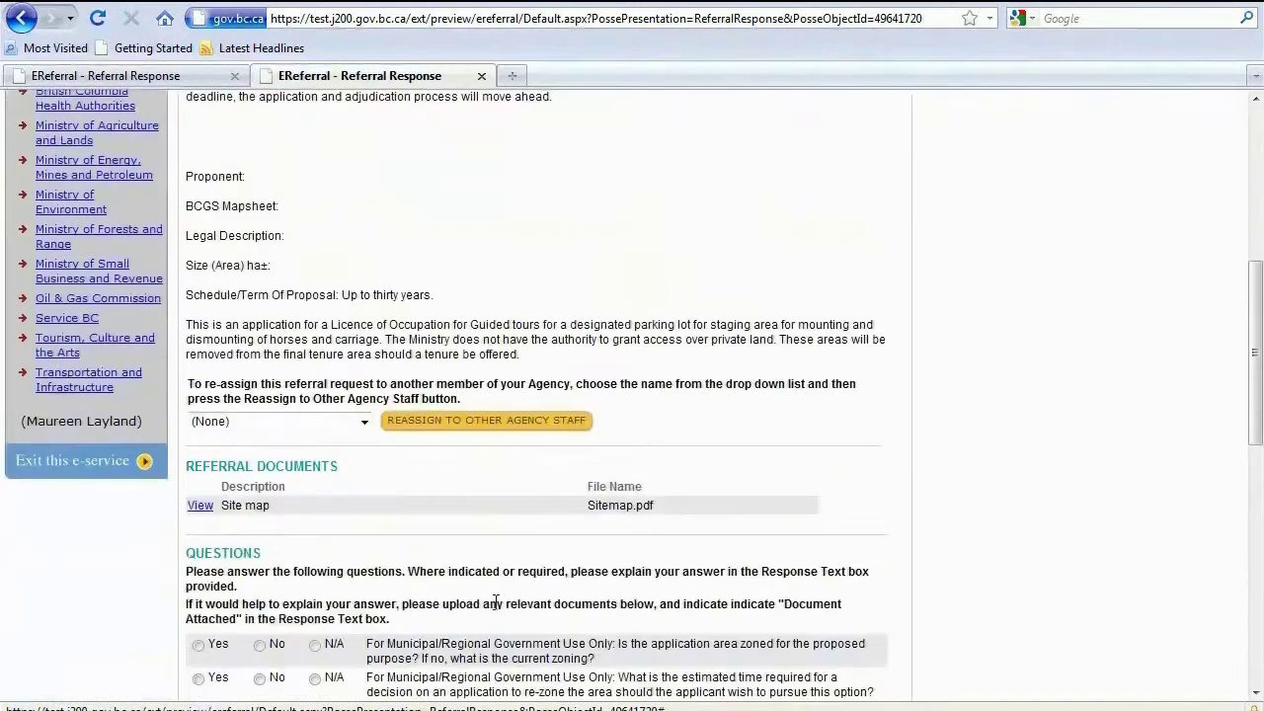
pyautogui.scroll(-2, 498, 610)
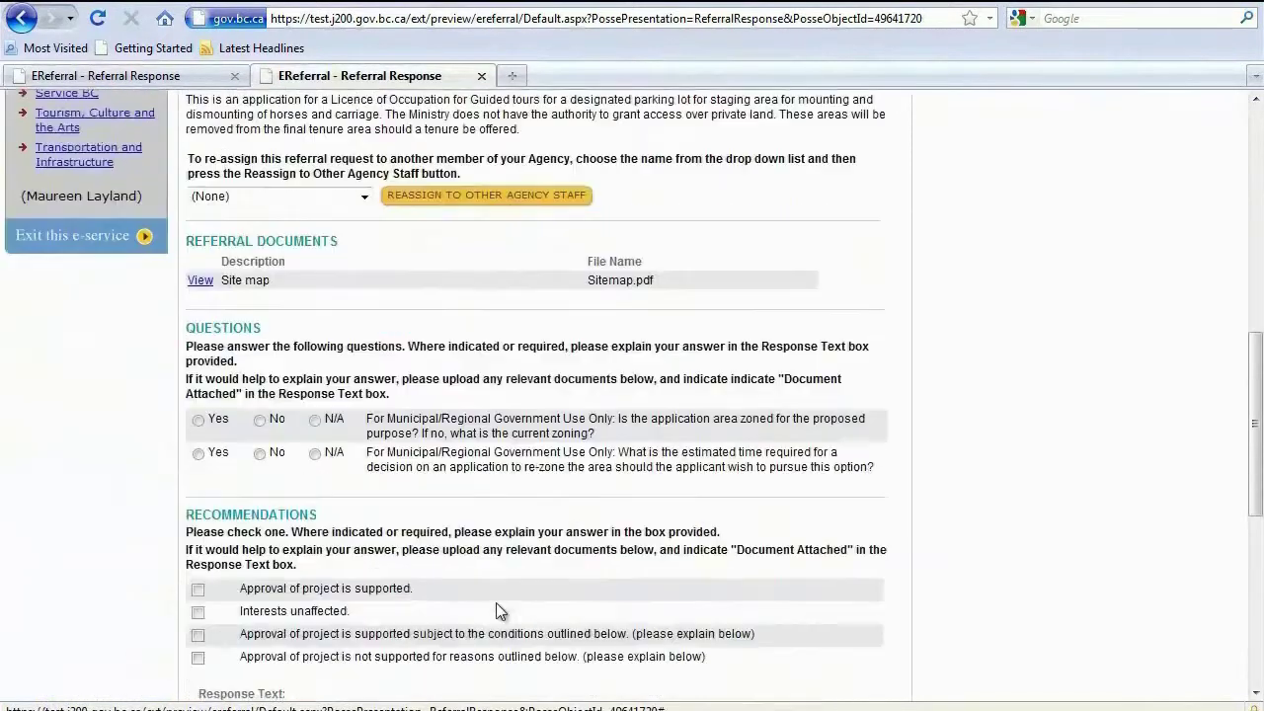
pyautogui.click(315, 419)
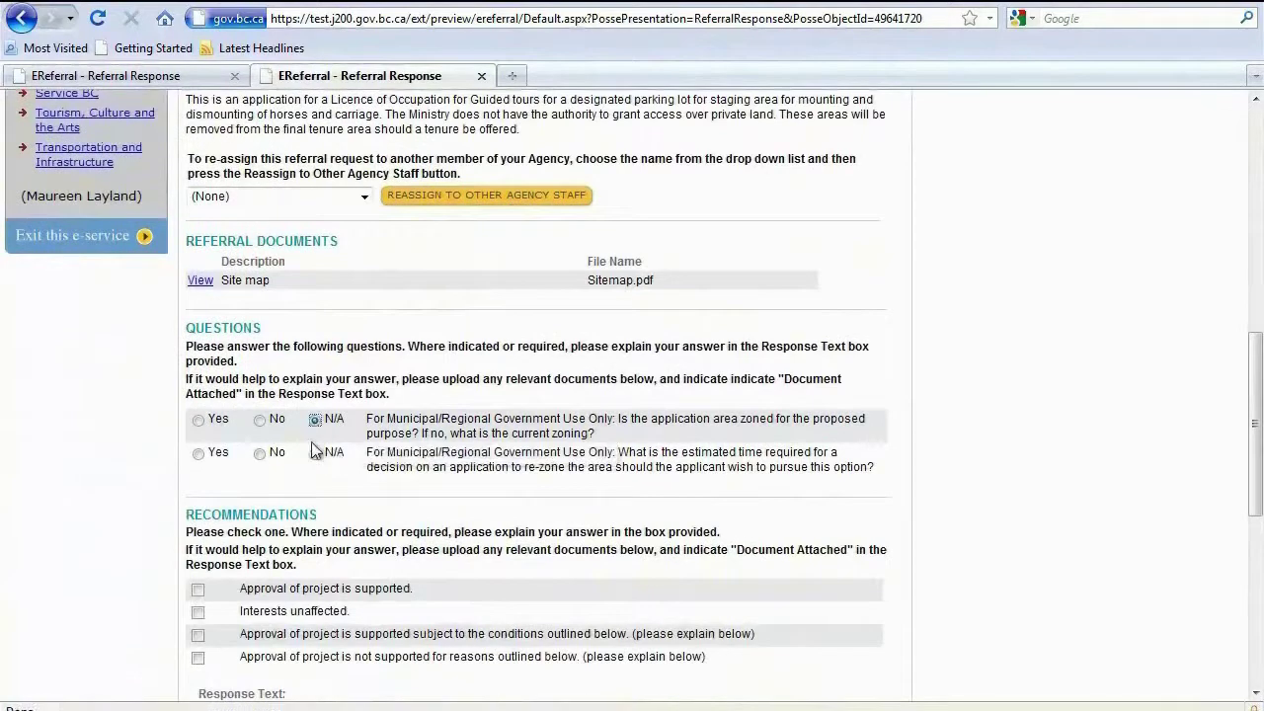
pyautogui.click(315, 453)
# Step: Tick 'Approval of project is supported' and submit the response, closing the referral
pyautogui.scroll(-2, 319, 513)
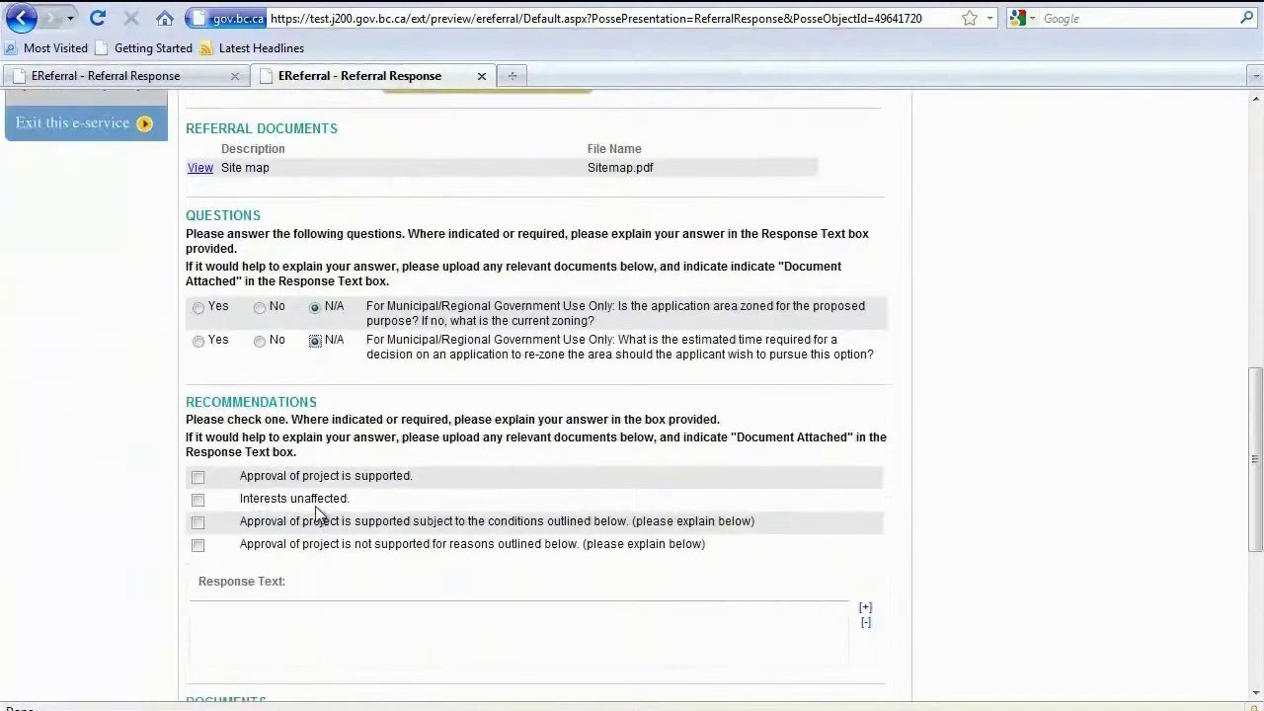
pyautogui.click(198, 480)
pyautogui.scroll(-2, 310, 518)
pyautogui.scroll(-2, 309, 519)
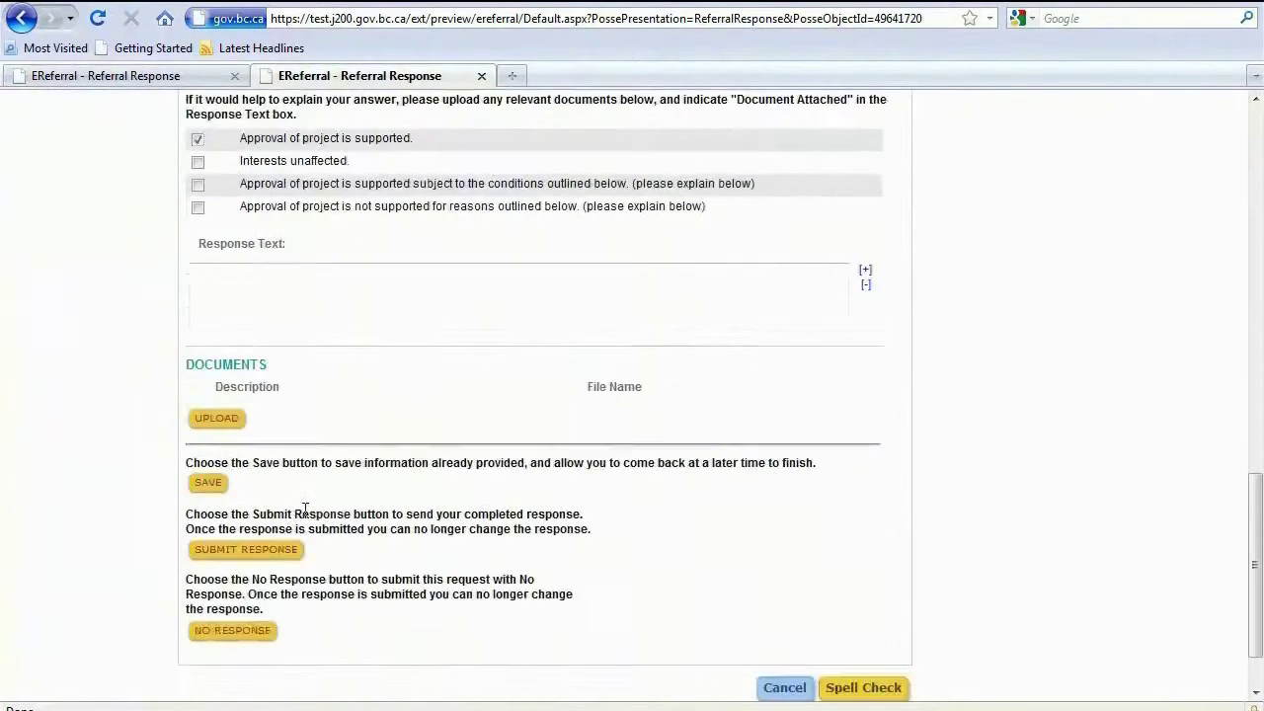
pyautogui.click(244, 556)
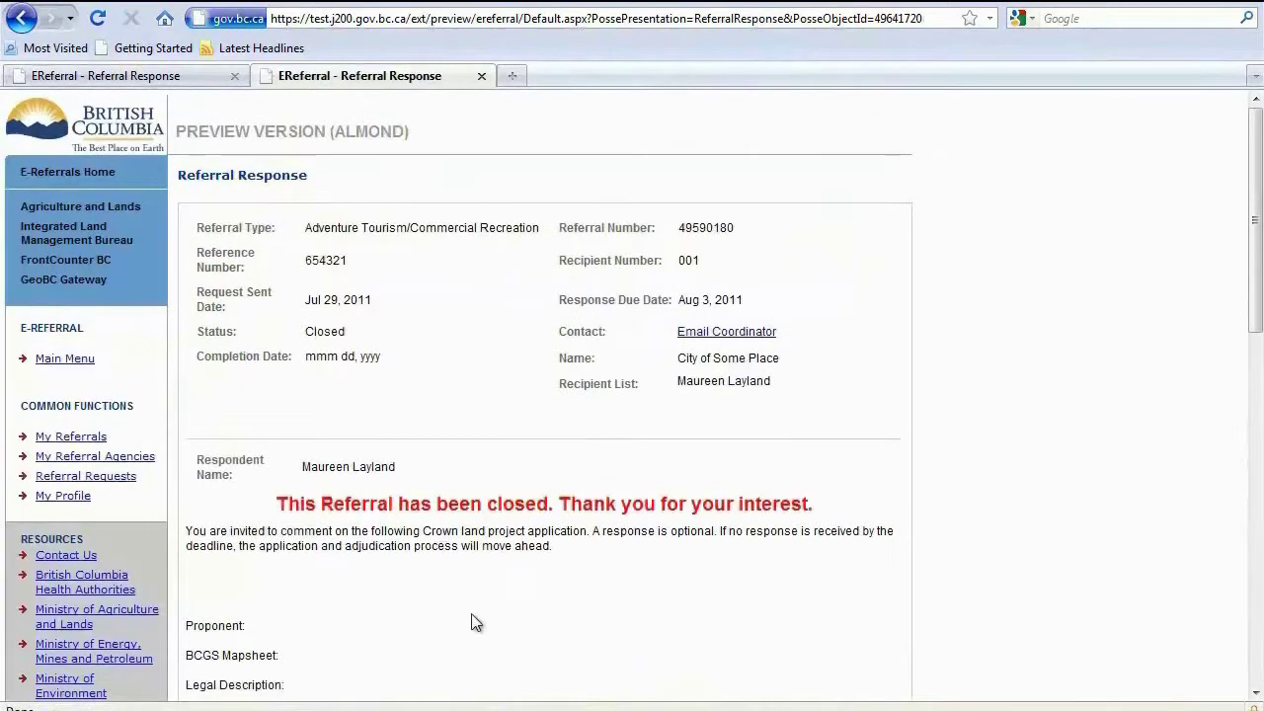
pyautogui.scroll(-6, 474, 623)
pyautogui.scroll(-3, 474, 622)
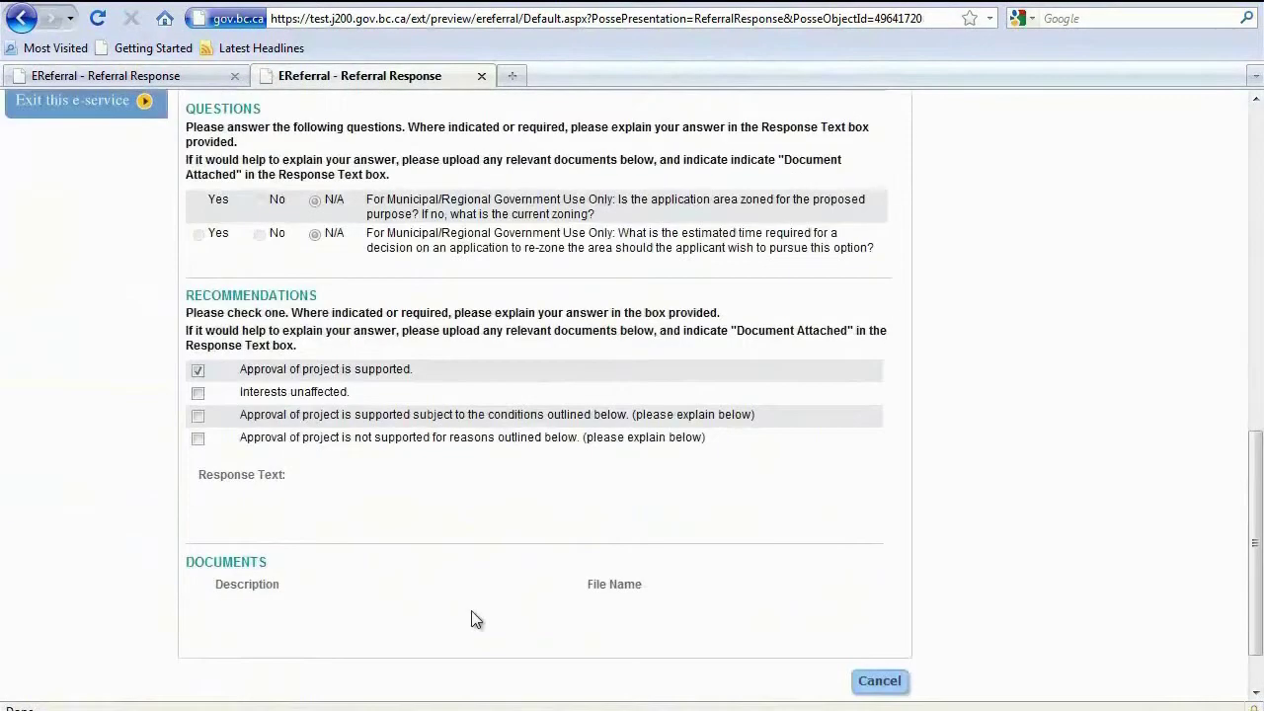